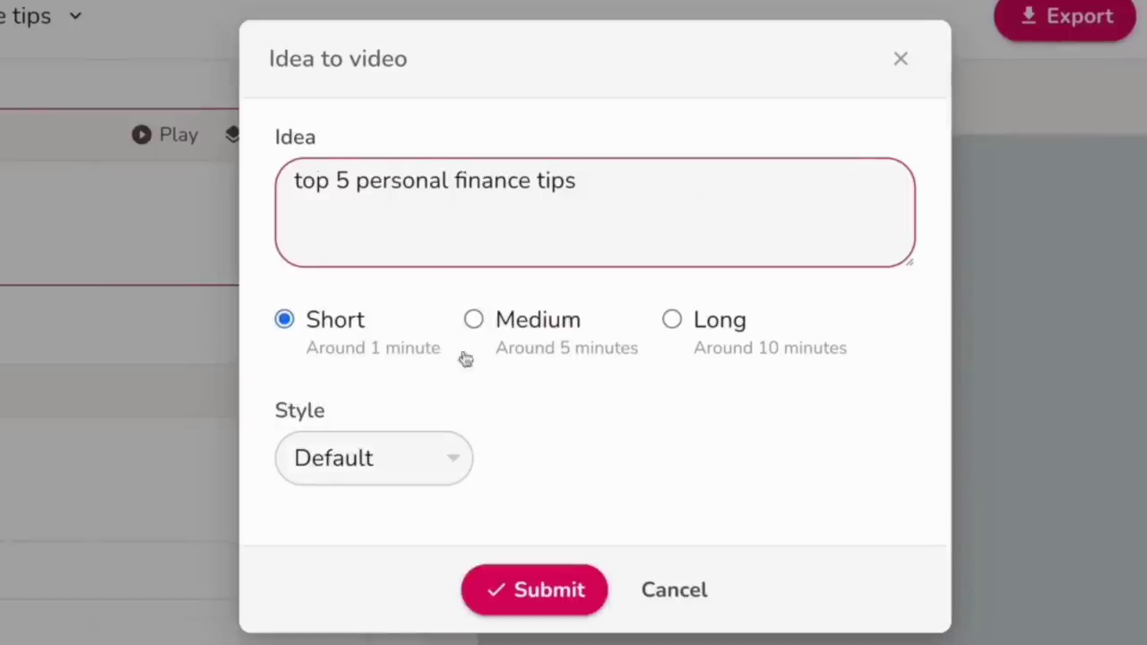
Submit the 'top 5 personal finance tips' idea as a Short, Default-style video
{"action": "left_click", "coordinate": [534, 589]}
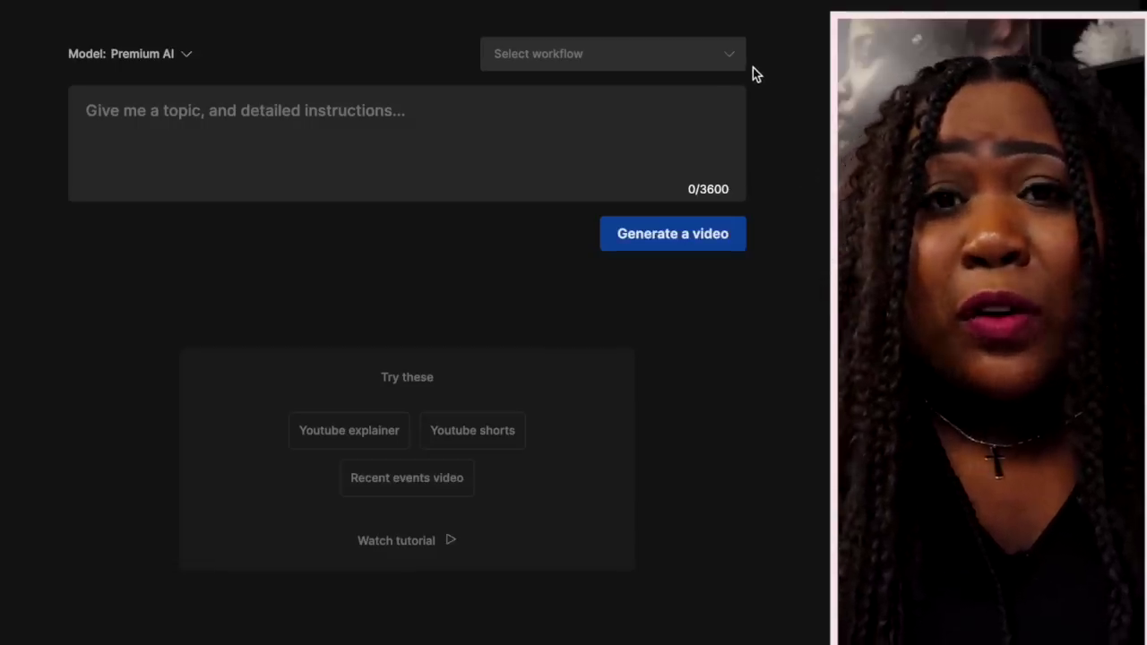
Choose the Youtube explainer workflow with a 2-minute video length
{"action": "left_click", "coordinate": [726, 66]}
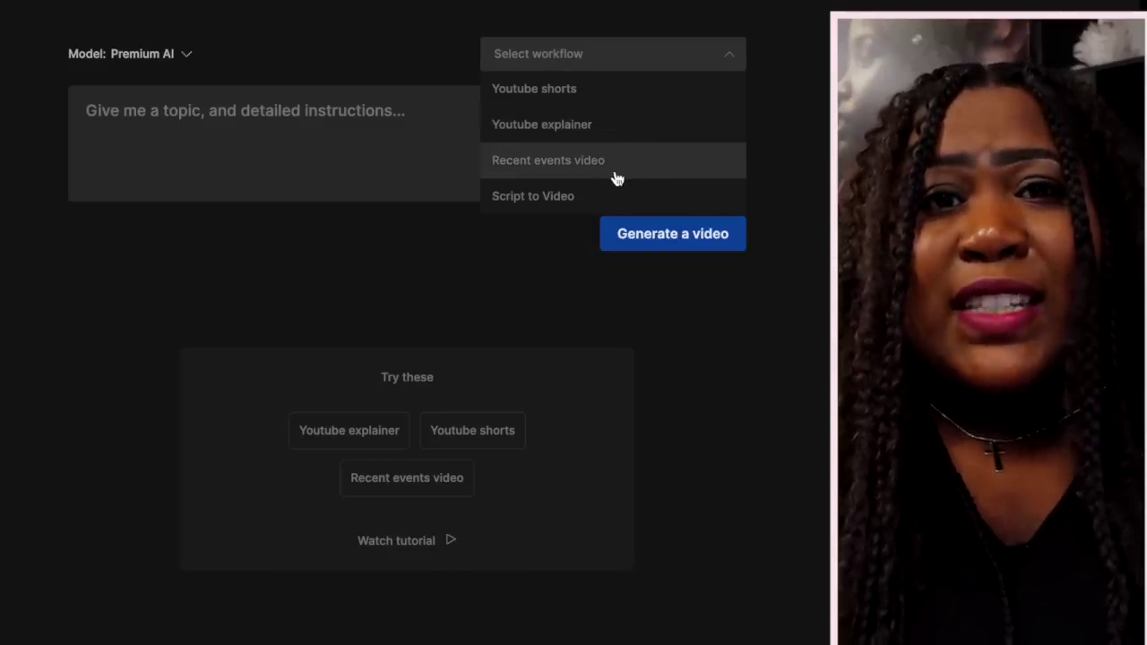
{"action": "left_click", "coordinate": [591, 131]}
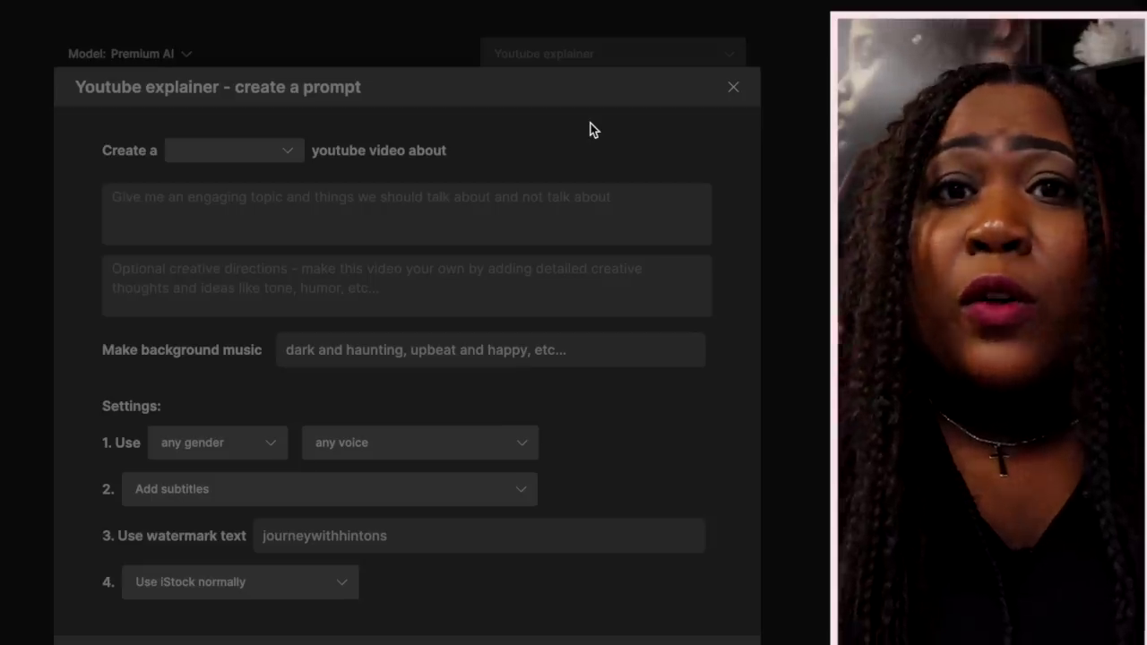
{"action": "left_click", "coordinate": [289, 152]}
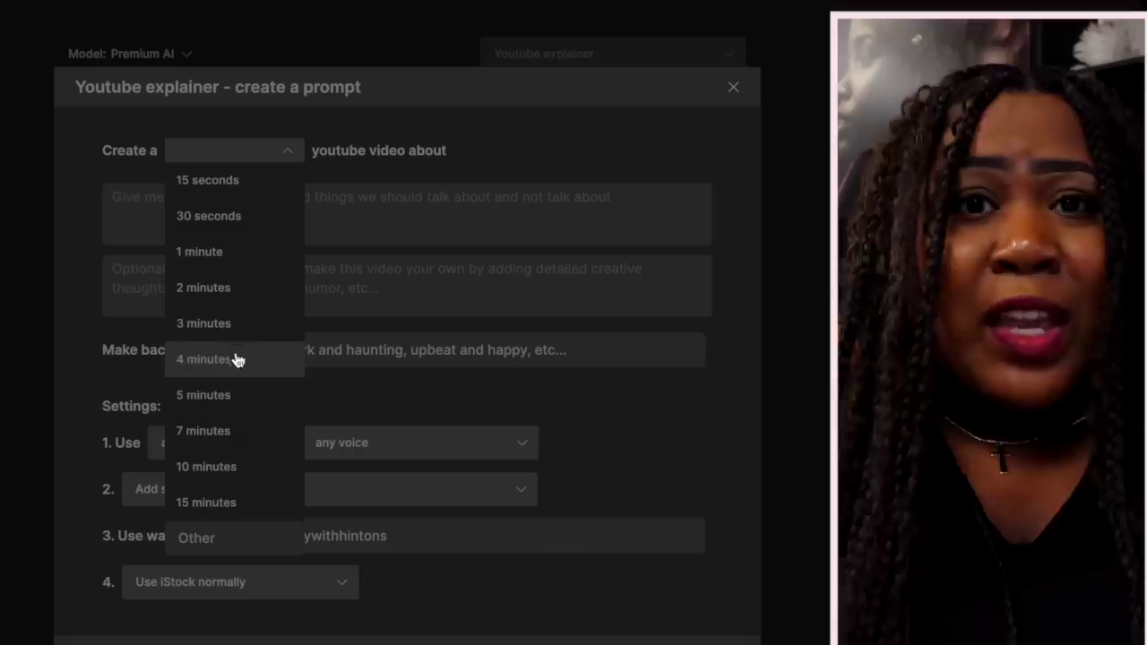
{"action": "left_click", "coordinate": [239, 296]}
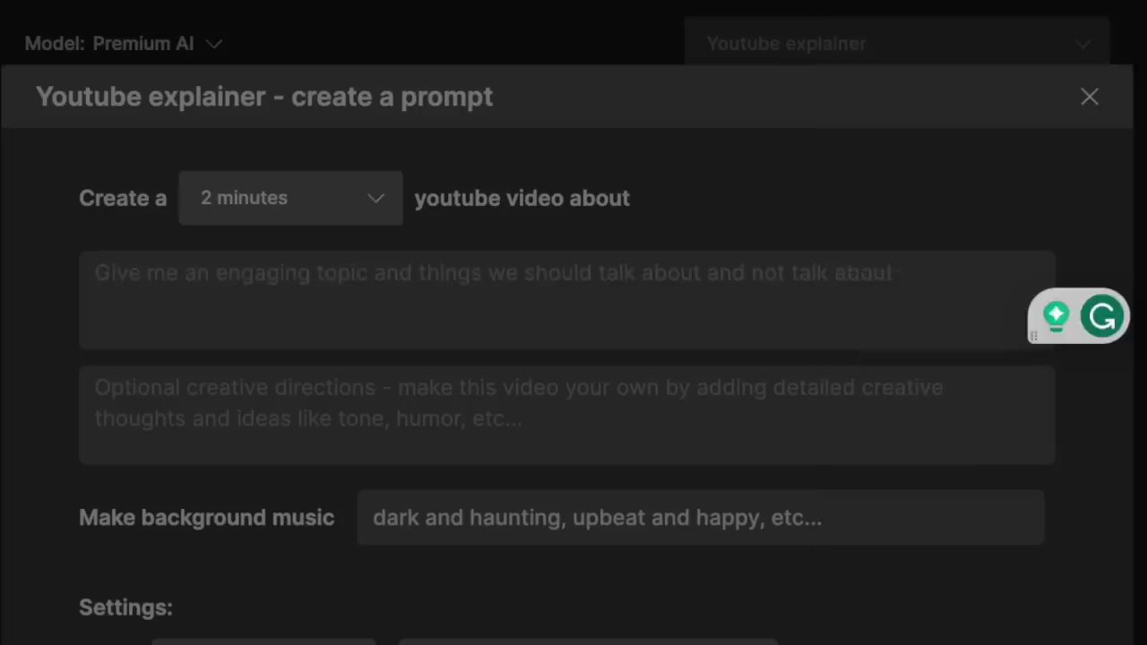
Enter the topic '5 interesting facts about Paris, France that many people do not know' with creative direction 'add humor'
{"action": "type", "text": "5 interesting facts about Paris, France that many people do not know"}
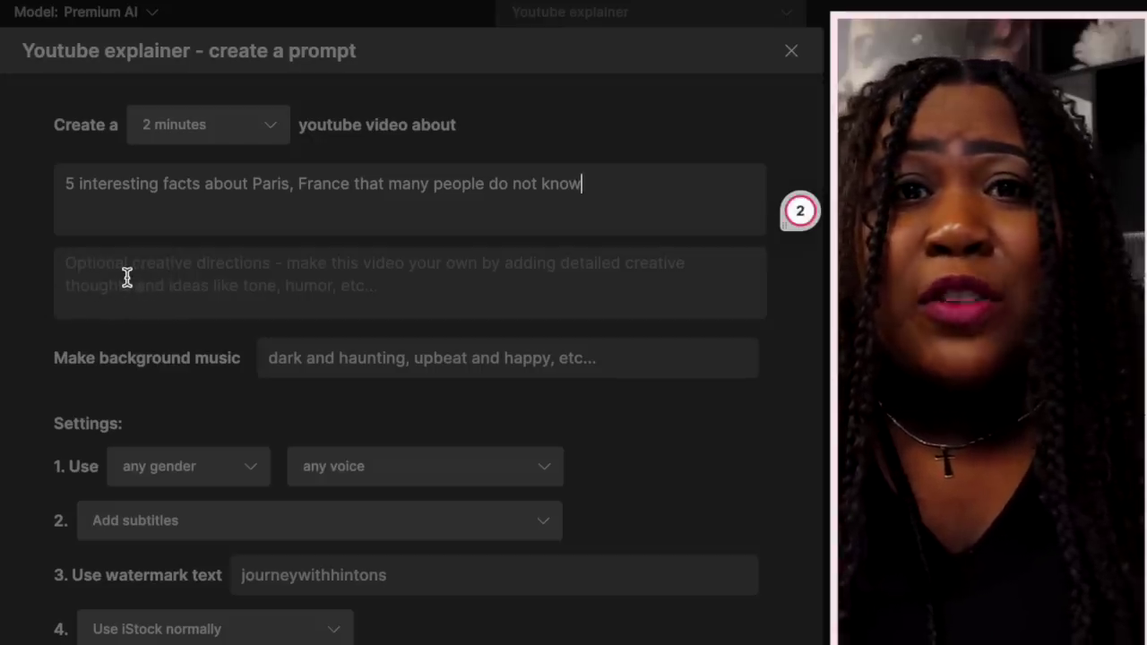
{"action": "left_click", "coordinate": [127, 278]}
{"action": "type", "text": "add h"}
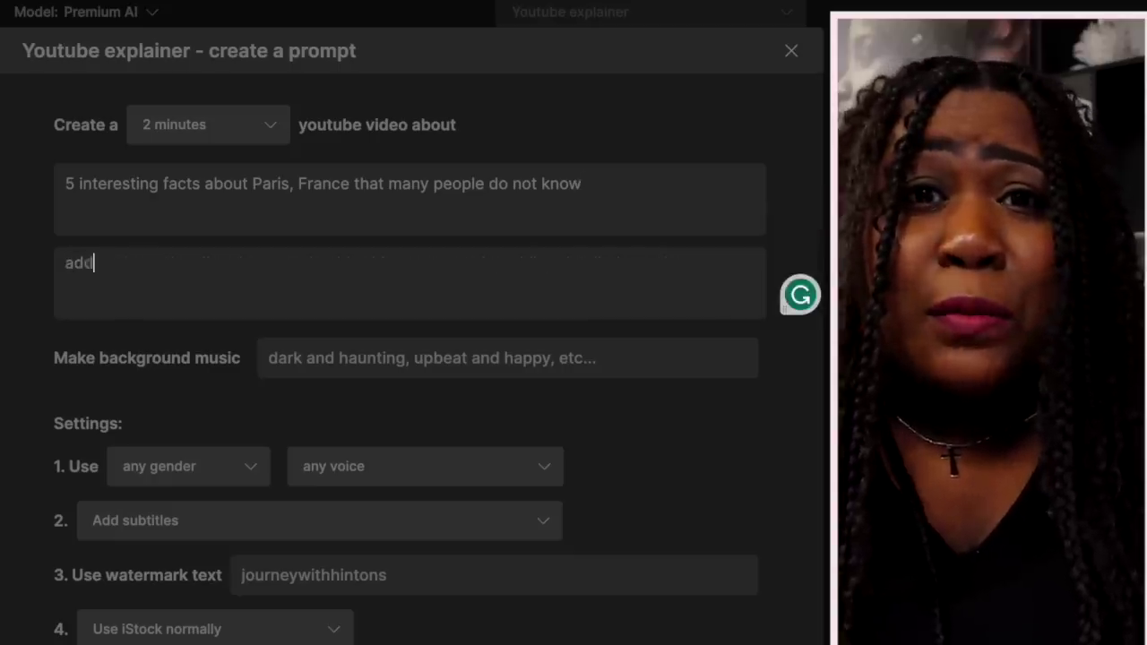
{"action": "type", "text": "umor"}
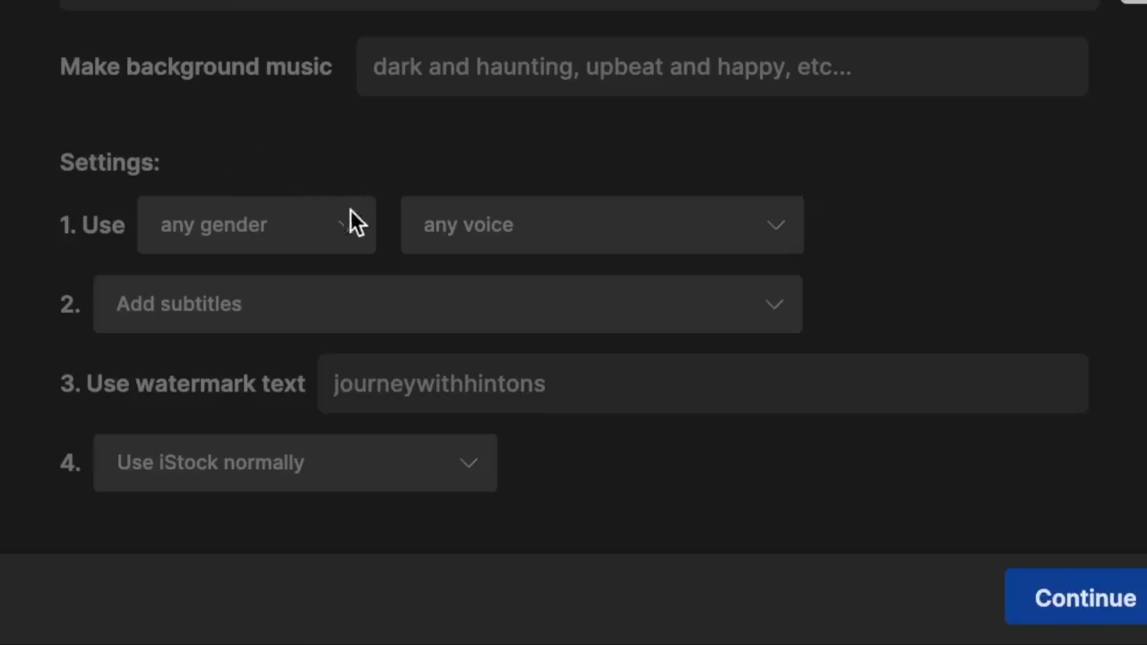
Set the narrator to a female with a northern English voice
{"action": "left_click", "coordinate": [287, 238]}
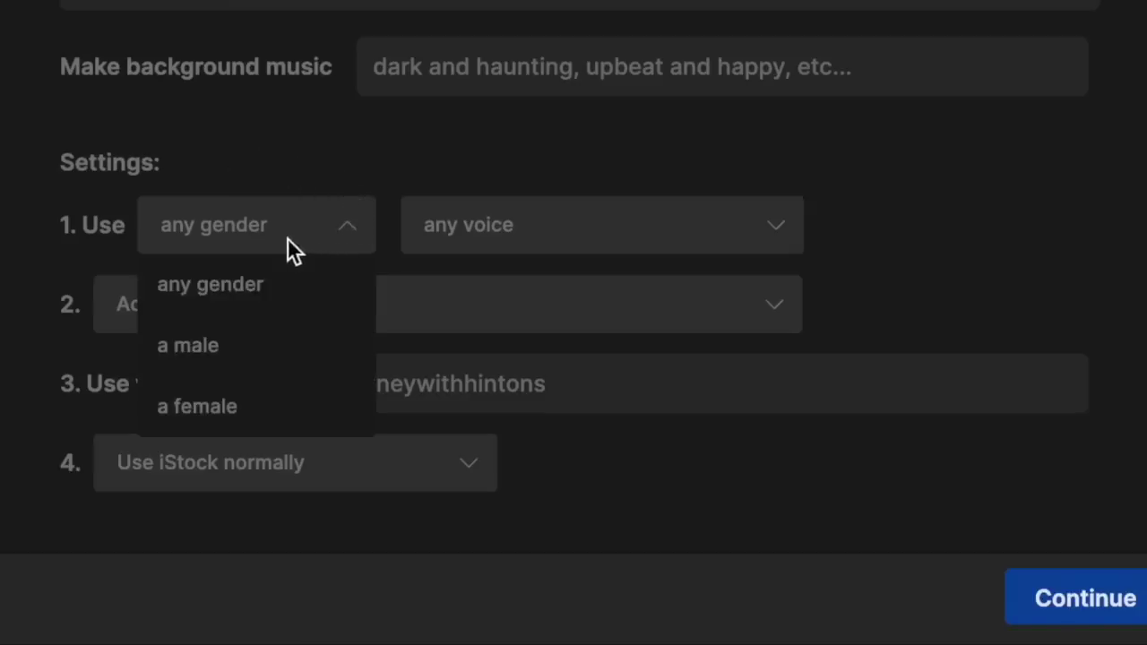
{"action": "left_click", "coordinate": [245, 406]}
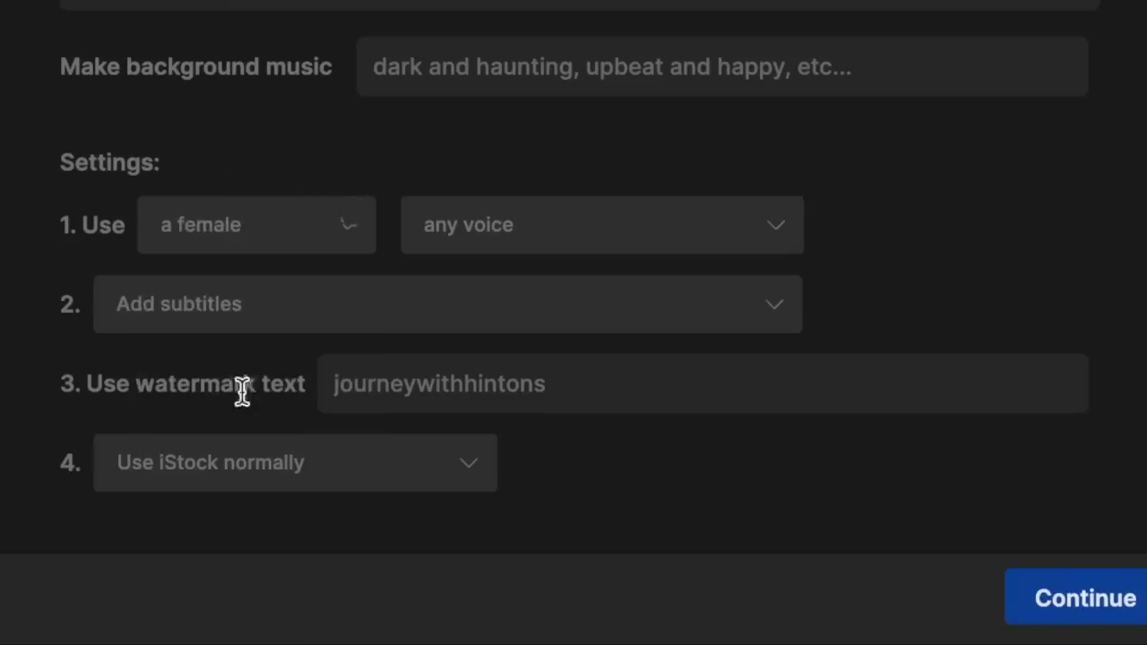
{"action": "left_click", "coordinate": [548, 228]}
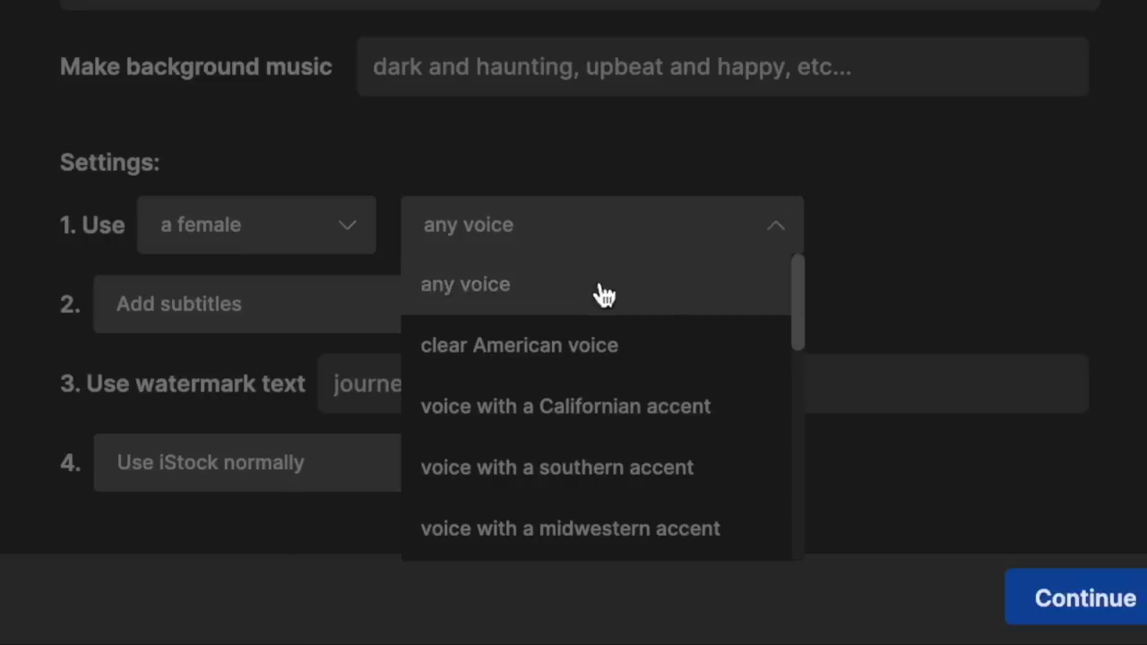
{"action": "scroll", "coordinate": [645, 502], "scroll_direction": "down", "scroll_amount": 5}
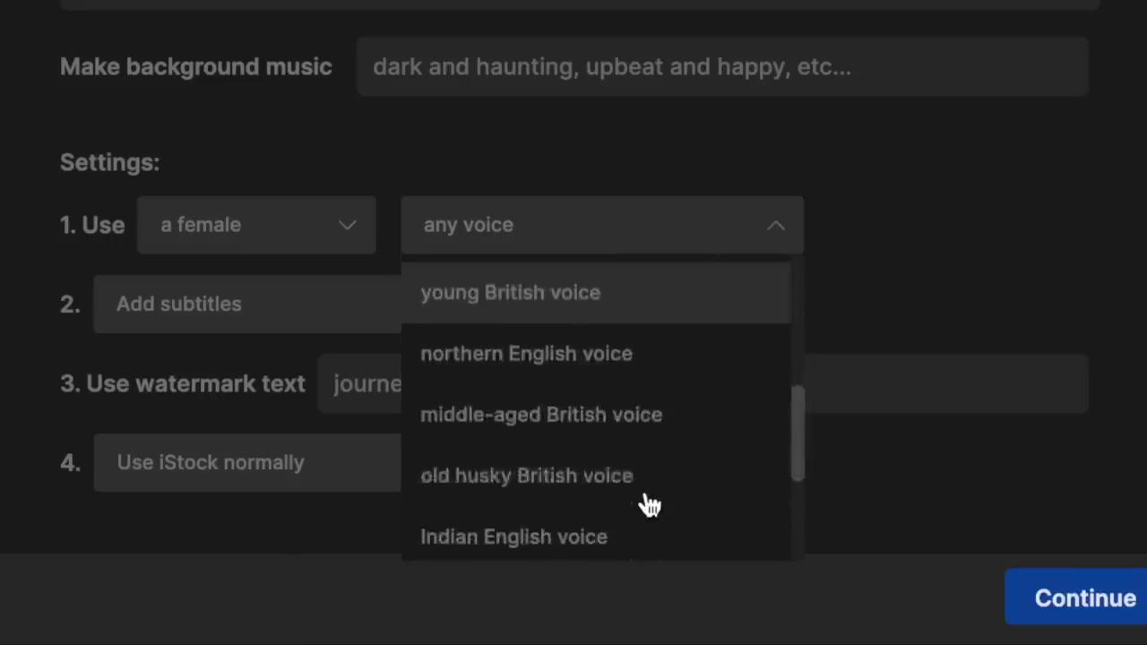
{"action": "left_click", "coordinate": [631, 369]}
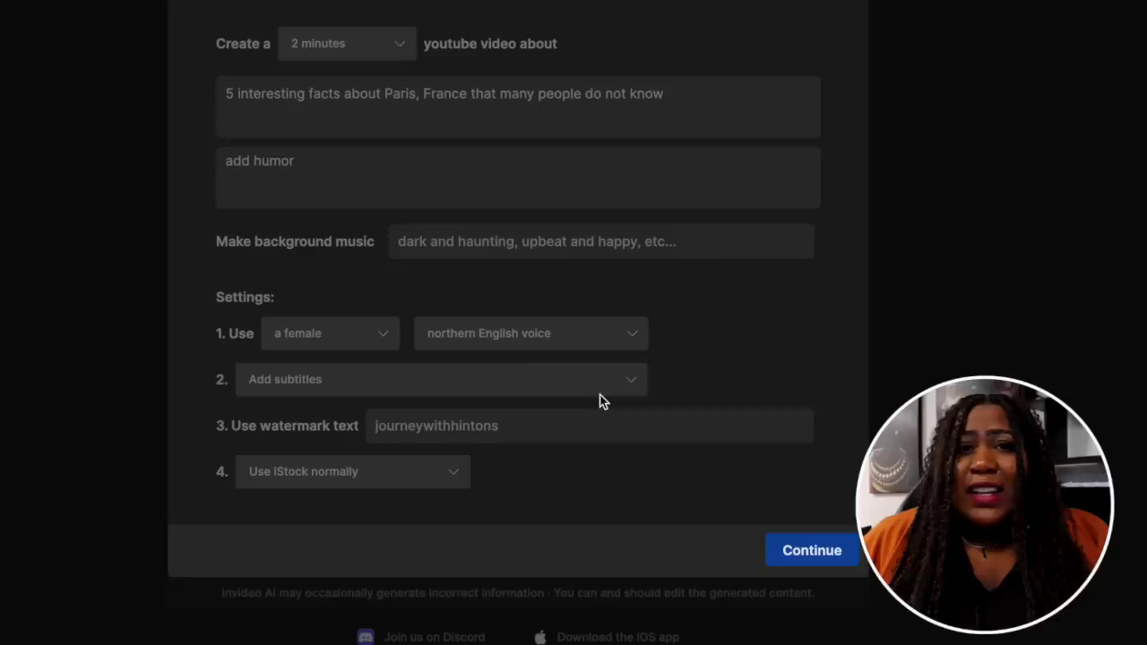
Pick word-by-word subtitles with the spoken word in yellow, and compose the prompt
{"action": "left_click", "coordinate": [628, 385]}
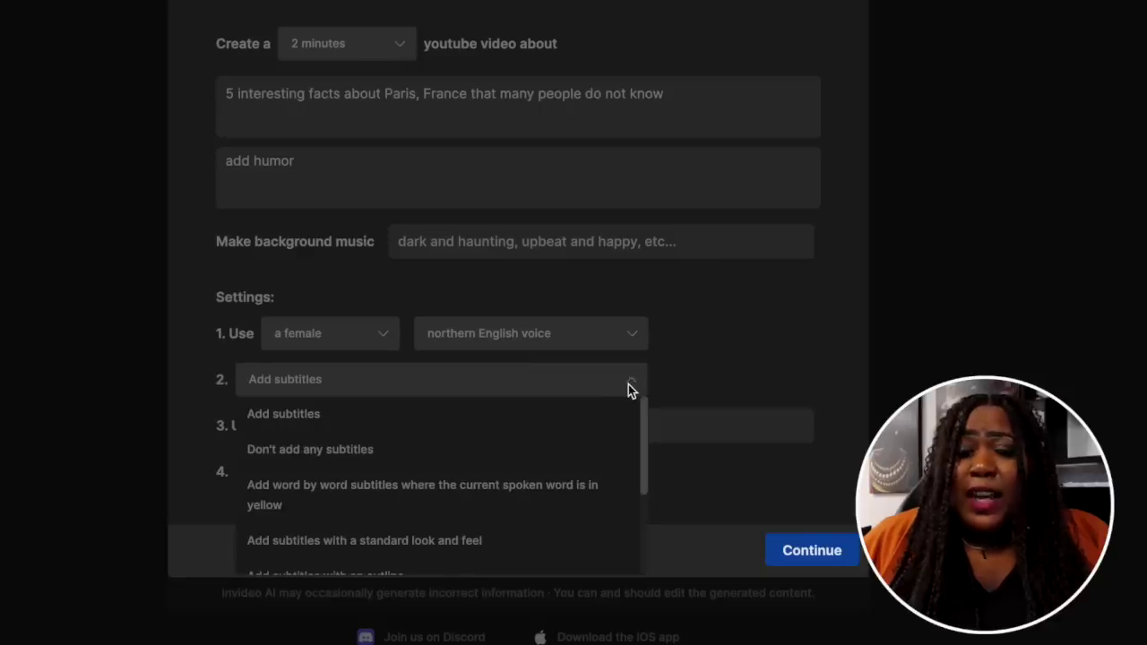
{"action": "left_click", "coordinate": [534, 484]}
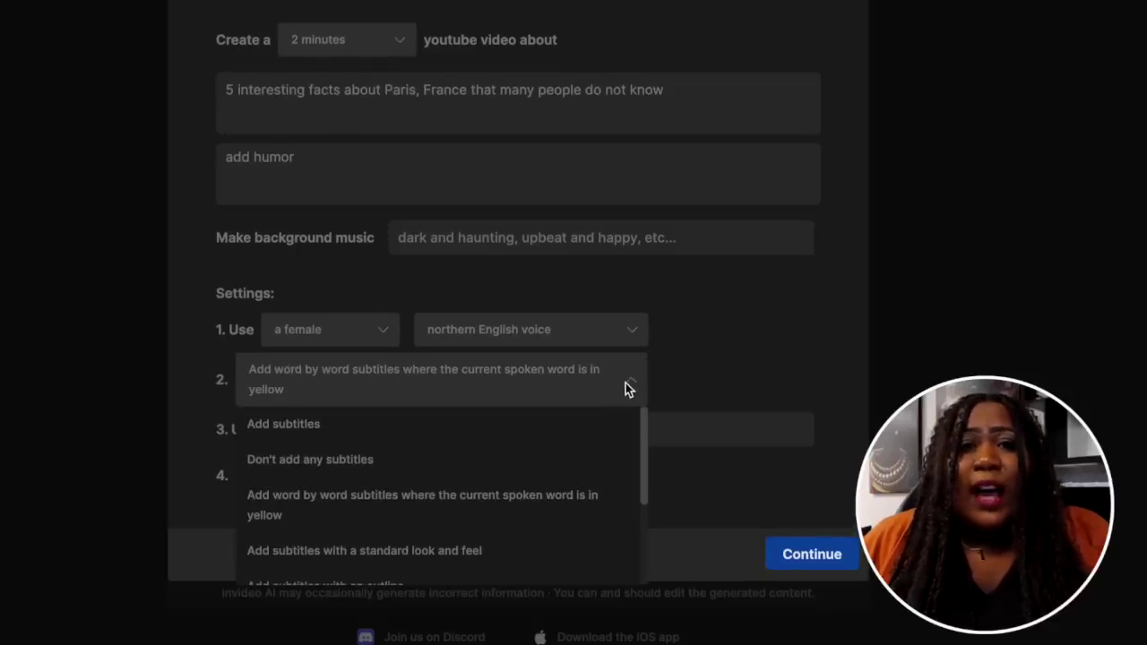
{"action": "scroll", "coordinate": [591, 440], "scroll_direction": "down", "scroll_amount": 1}
{"action": "scroll", "coordinate": [583, 453], "scroll_direction": "up", "scroll_amount": 1}
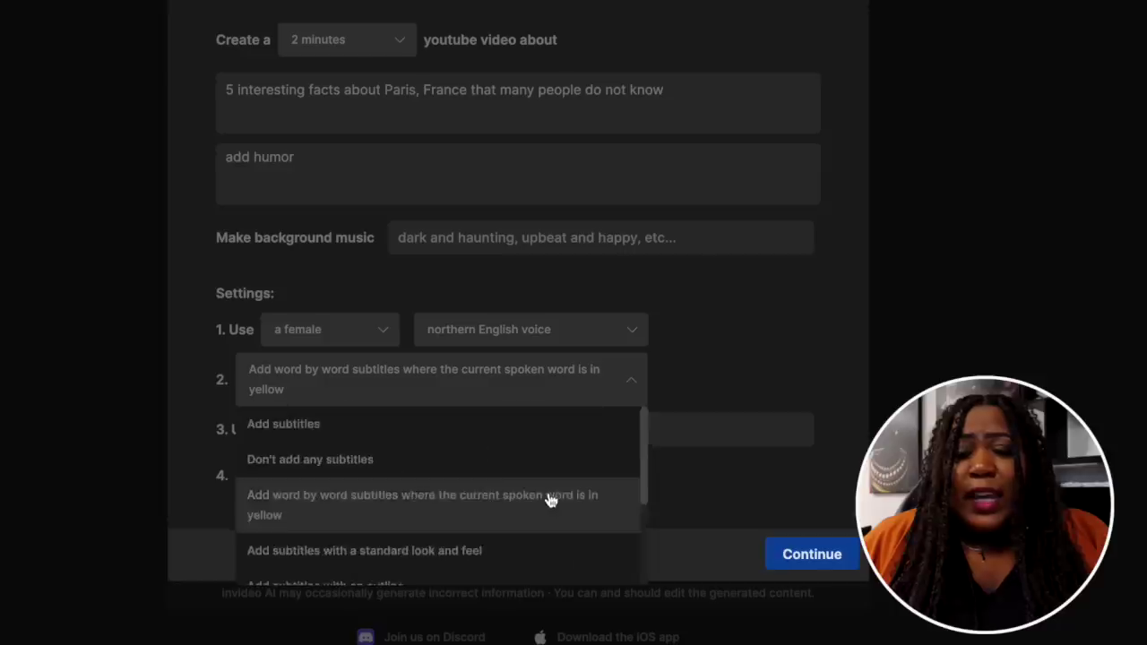
{"action": "left_click", "coordinate": [551, 499]}
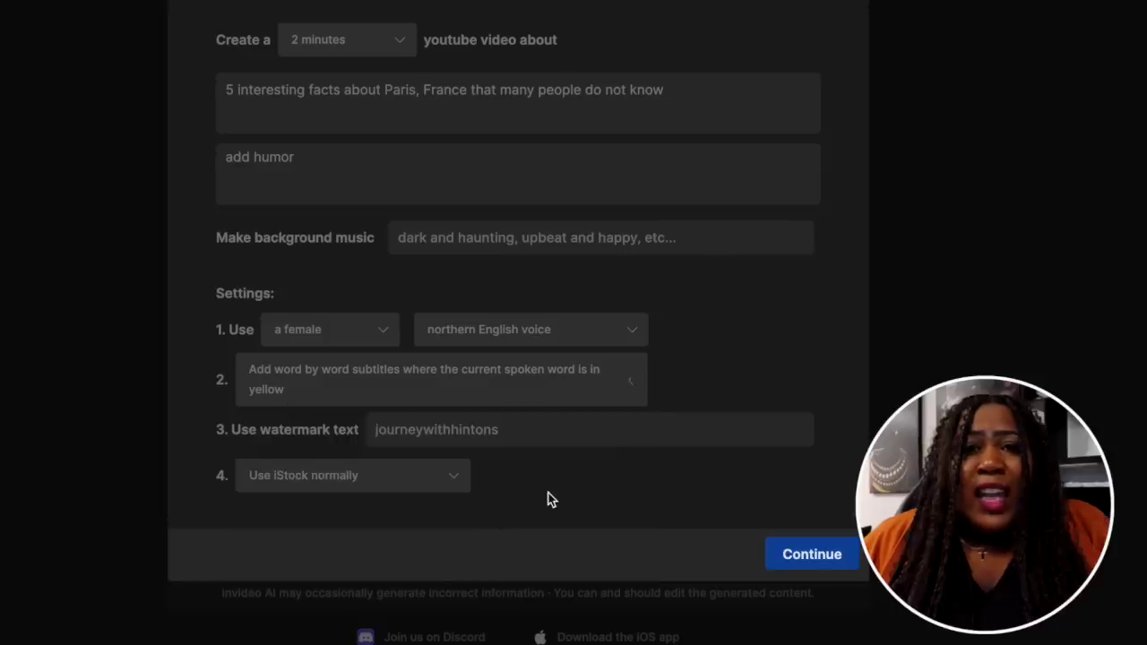
{"action": "left_click", "coordinate": [811, 555]}
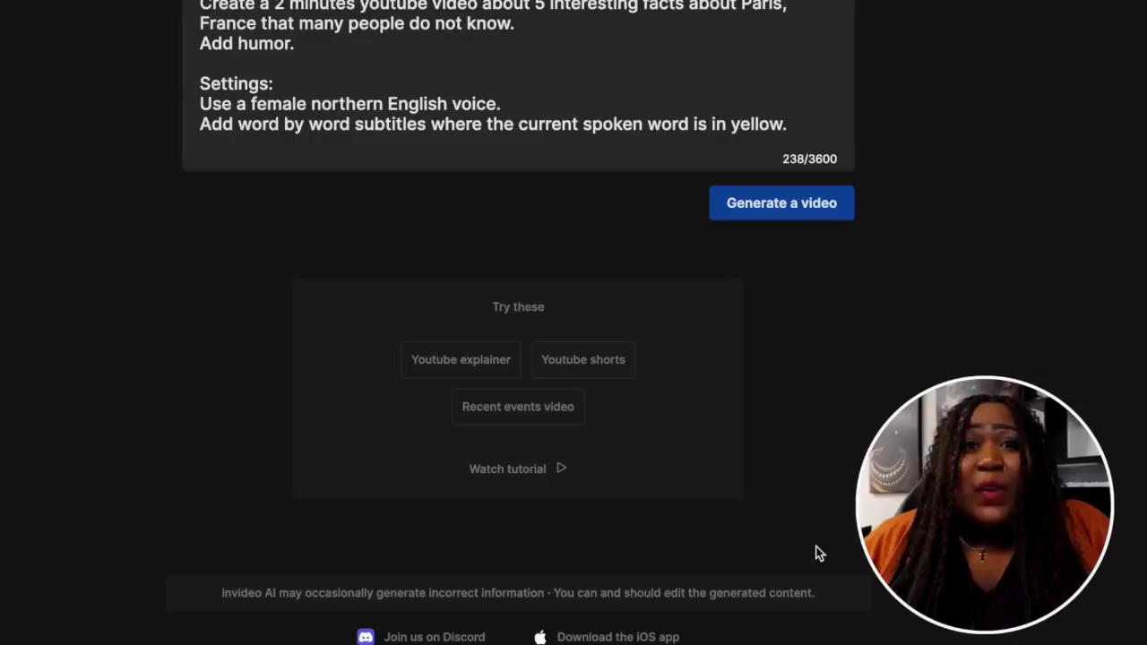
Generate the Paris facts video and choose the Crisp look and feel
{"action": "left_click", "coordinate": [782, 206]}
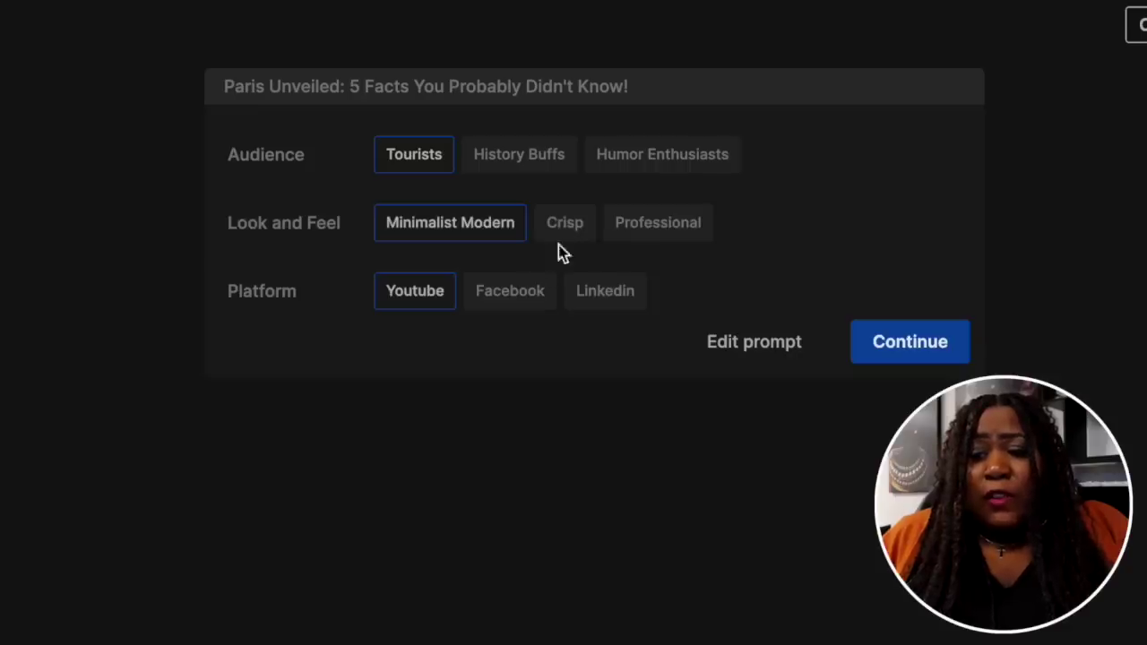
{"action": "left_click", "coordinate": [570, 235]}
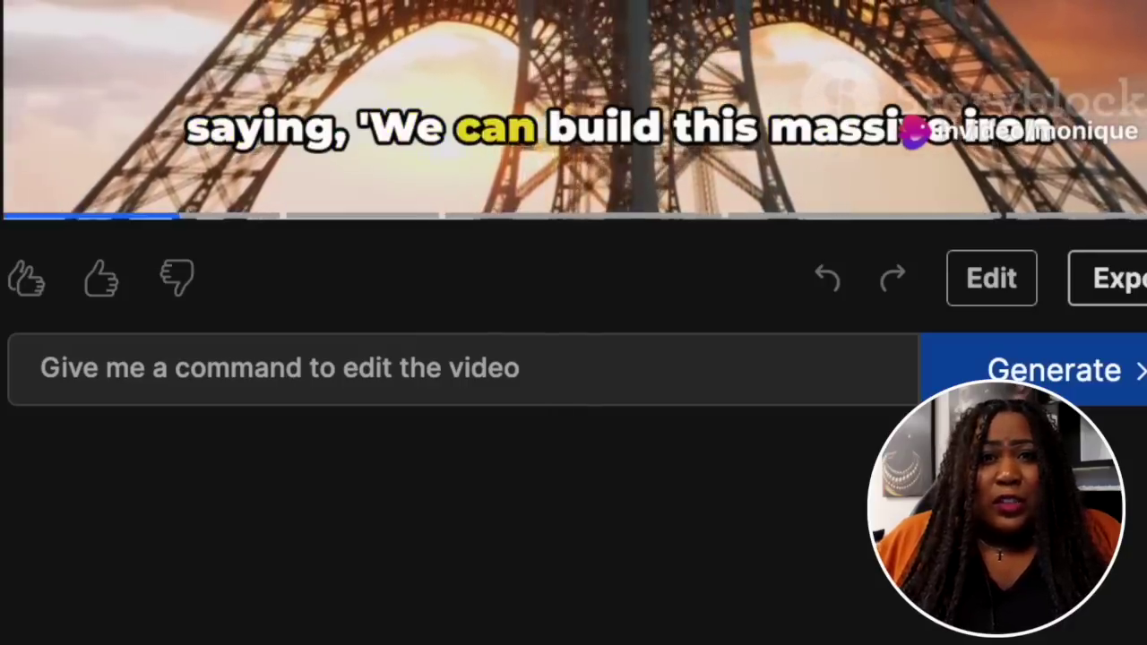
Request 'change vo to a male with a british accent' and open the scene media editor
{"action": "type", "text": "change vo to a male"}
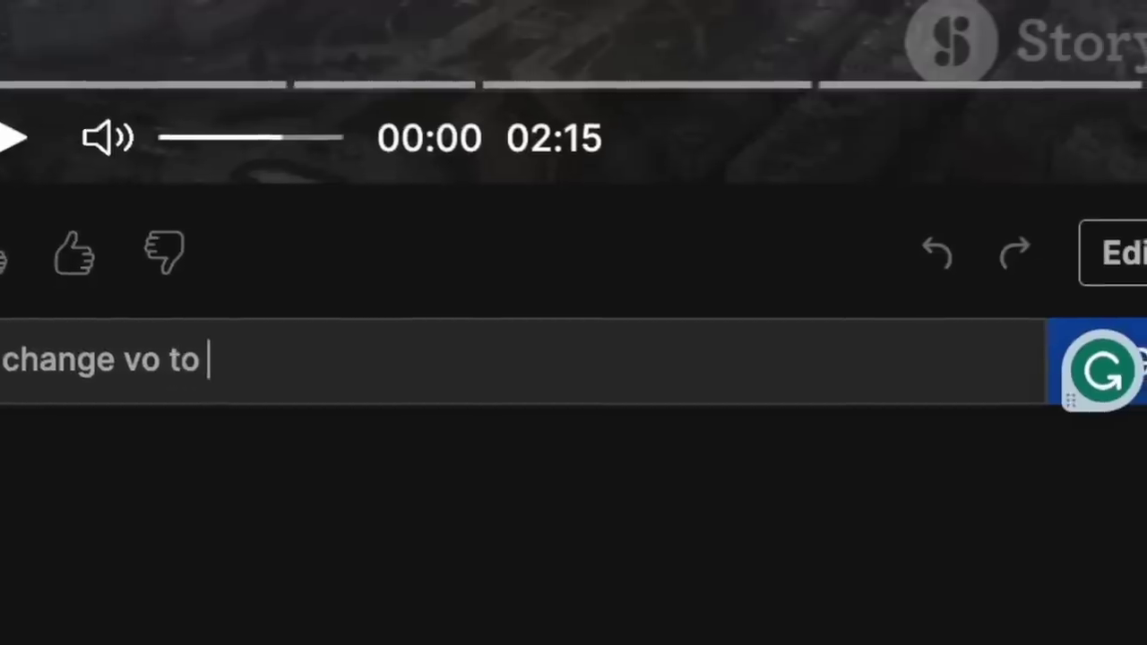
{"action": "type", "text": " with a british accent"}
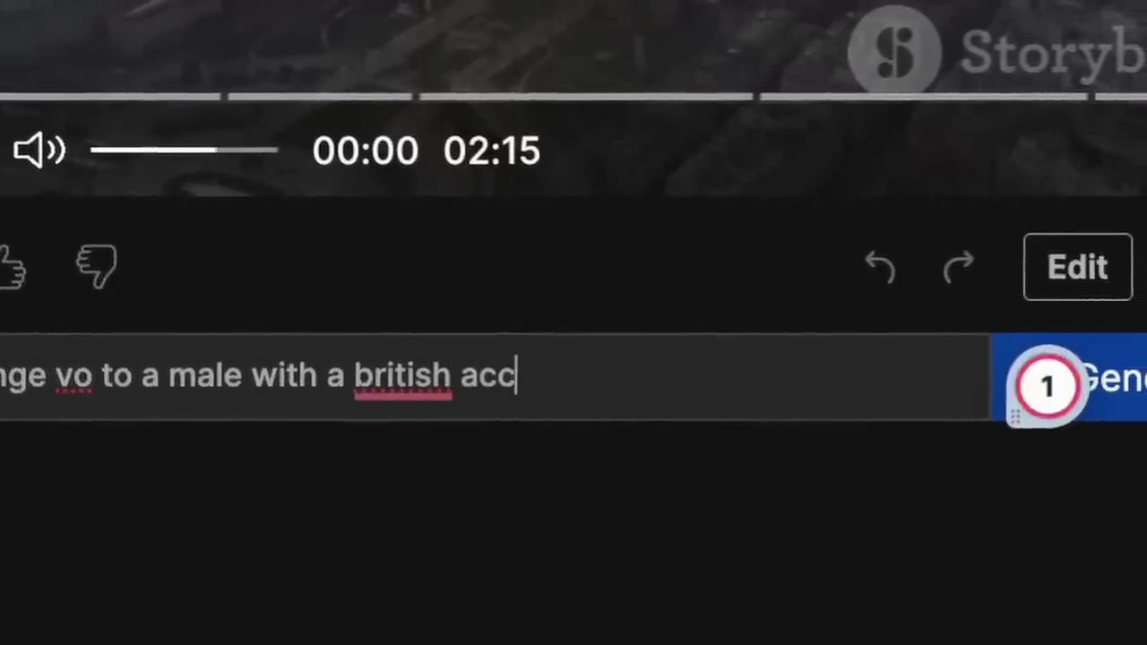
{"action": "left_click", "coordinate": [1036, 388]}
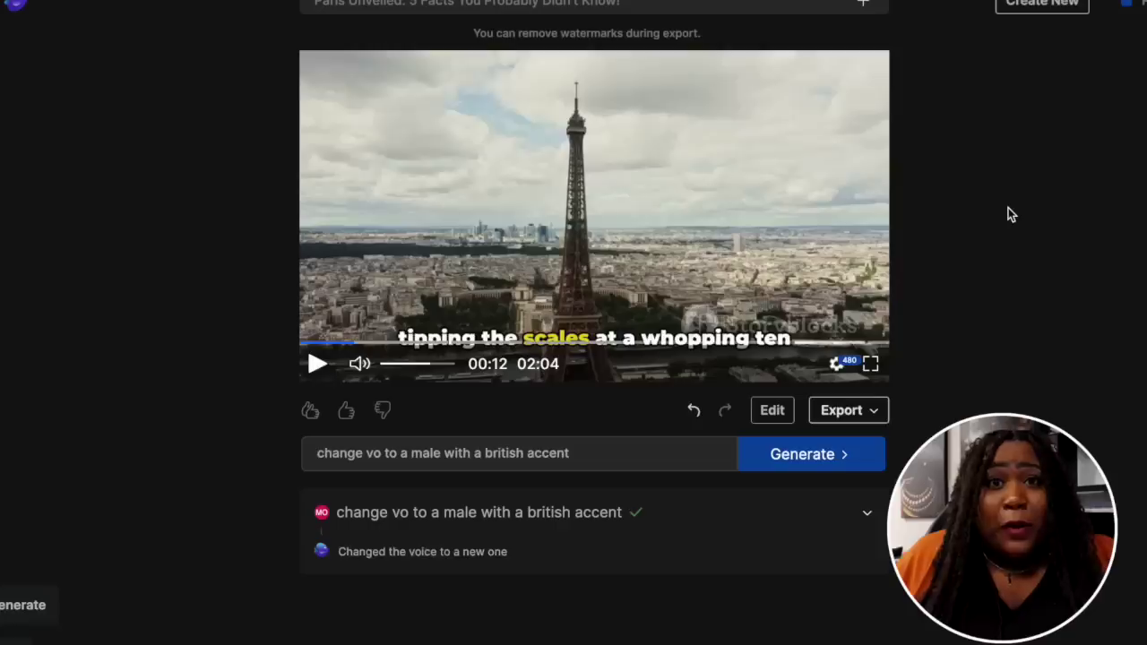
{"action": "left_click", "coordinate": [773, 411]}
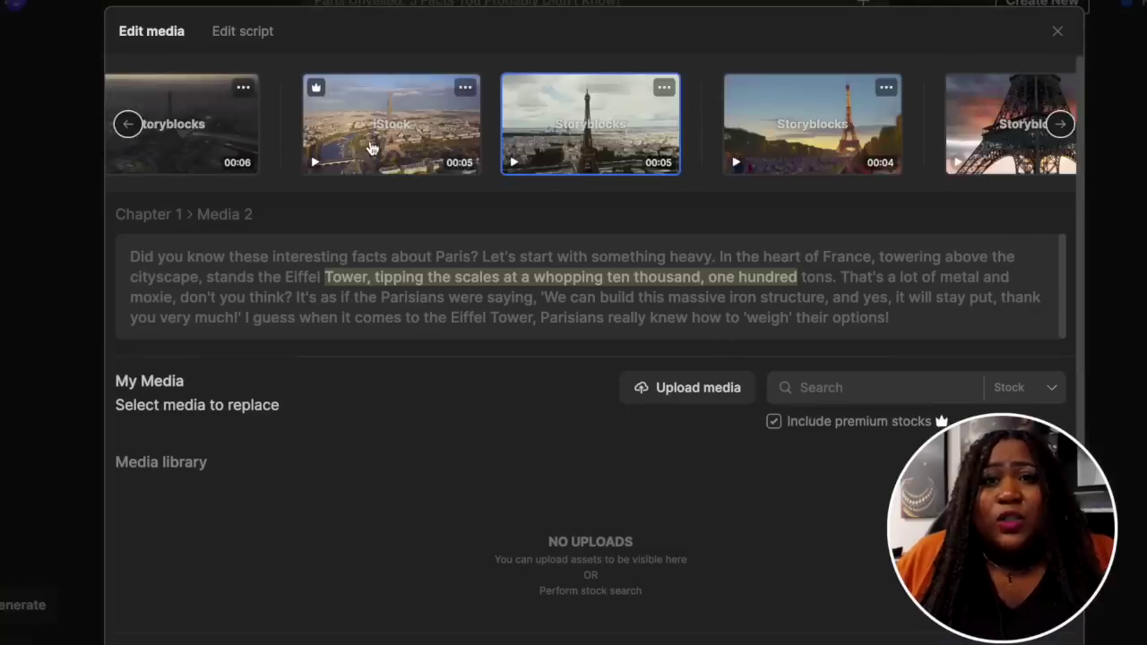
Replace Scene 1's clip with the Paris statue stock clip from a 'paris' search
{"action": "scroll", "coordinate": [220, 172], "scroll_direction": "left", "scroll_amount": 2}
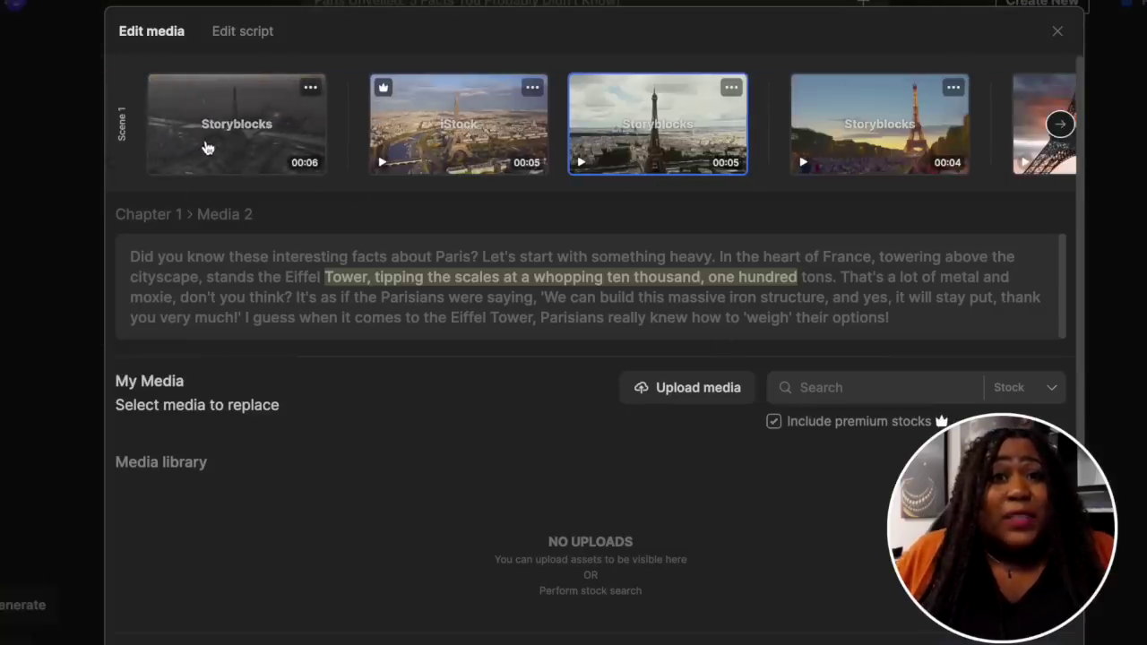
{"action": "left_click", "coordinate": [238, 129]}
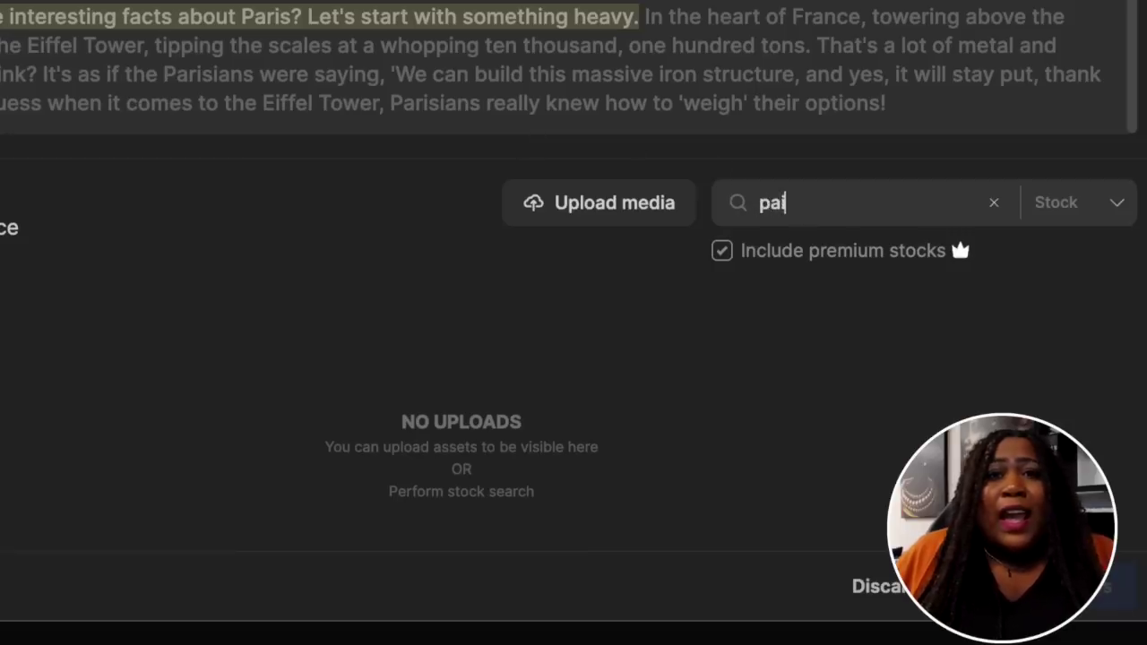
{"action": "key", "text": "Return"}
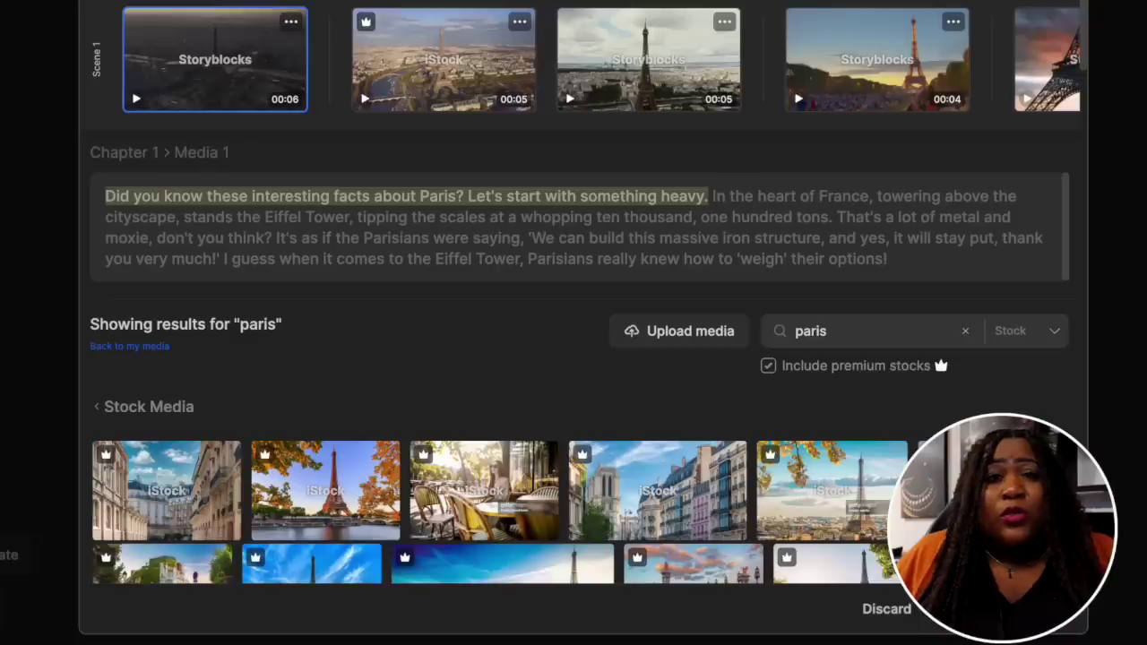
{"action": "scroll", "coordinate": [574, 376], "scroll_direction": "down", "scroll_amount": 3}
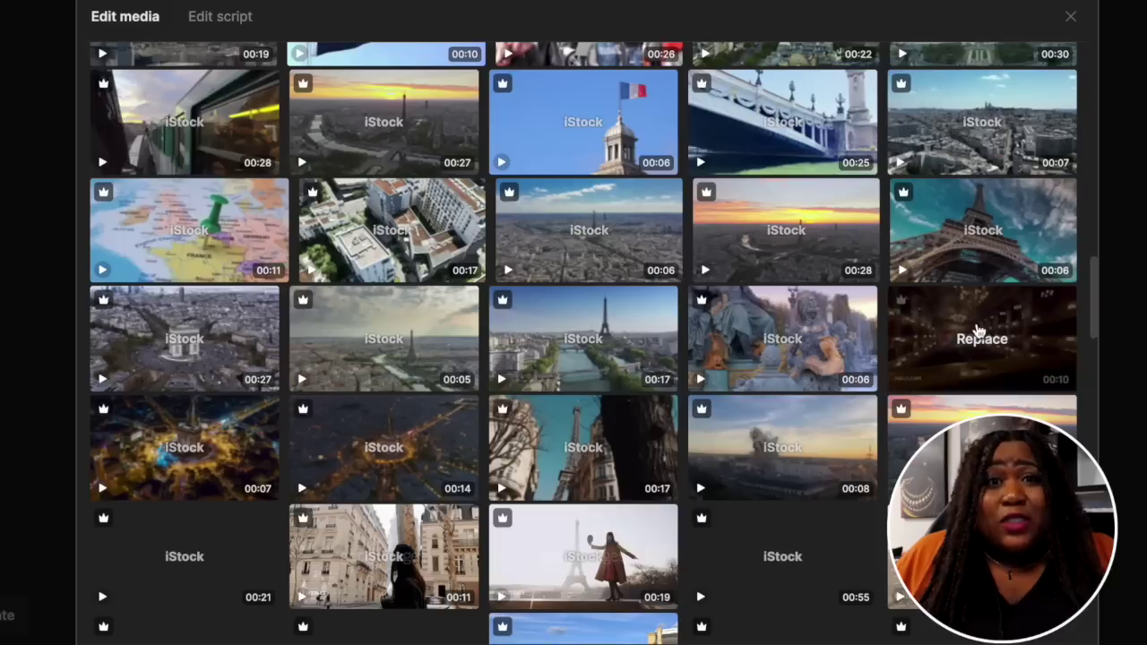
{"action": "left_click", "coordinate": [782, 338]}
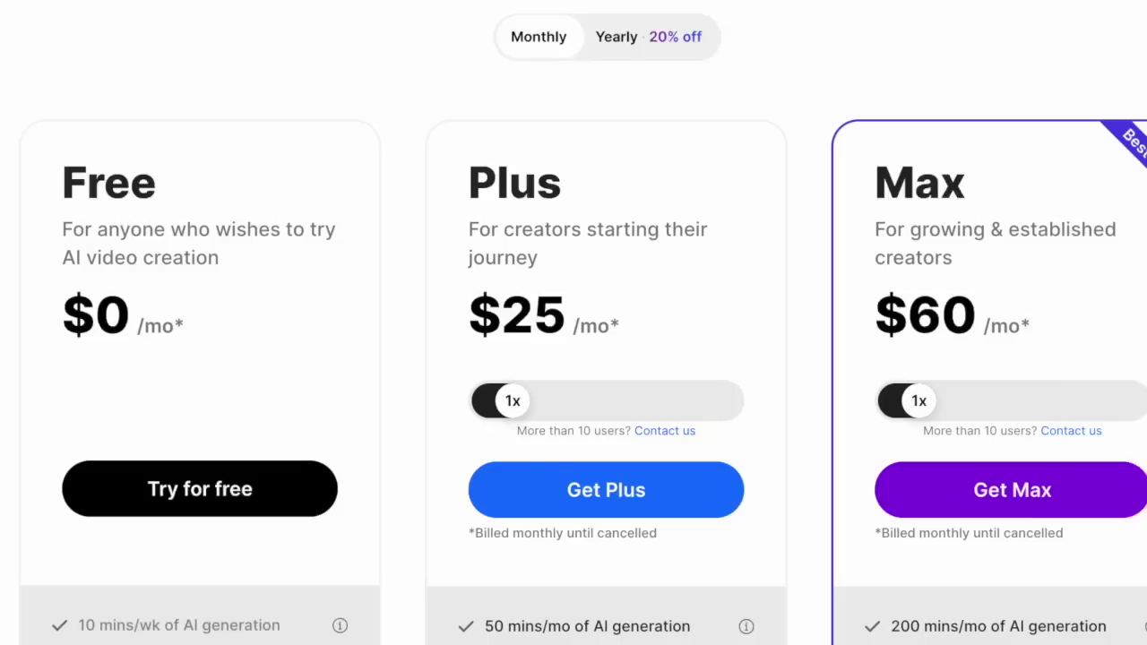
{"action": "scroll", "coordinate": [574, 323], "scroll_direction": "down", "scroll_amount": 3}
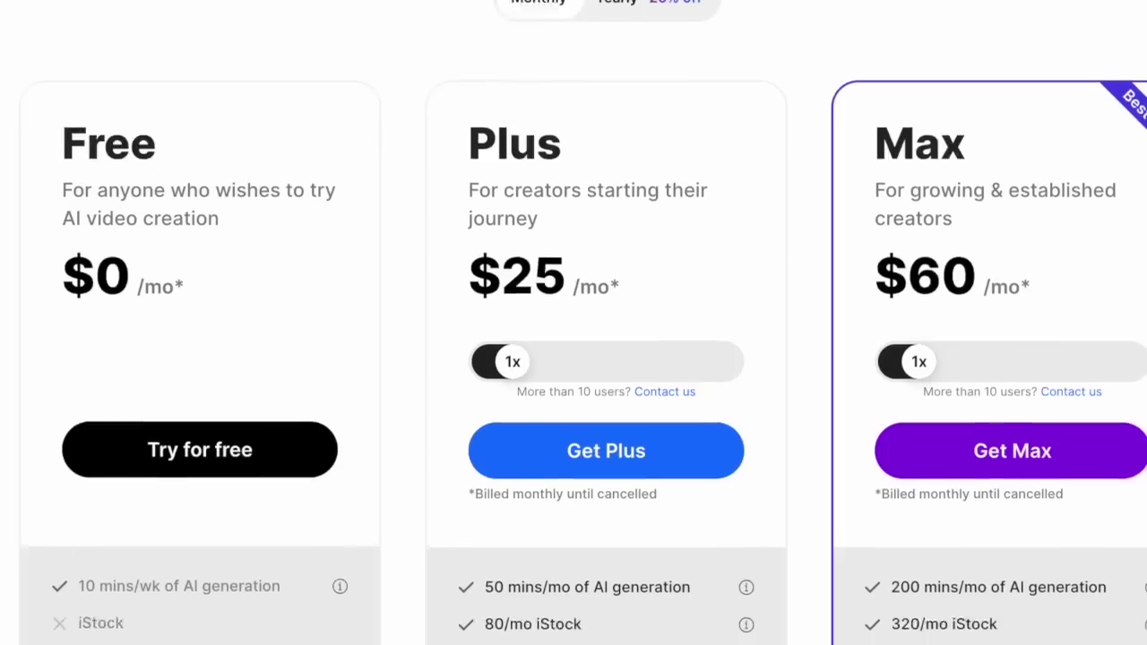
{"action": "scroll", "coordinate": [573, 323], "scroll_direction": "down", "scroll_amount": 1}
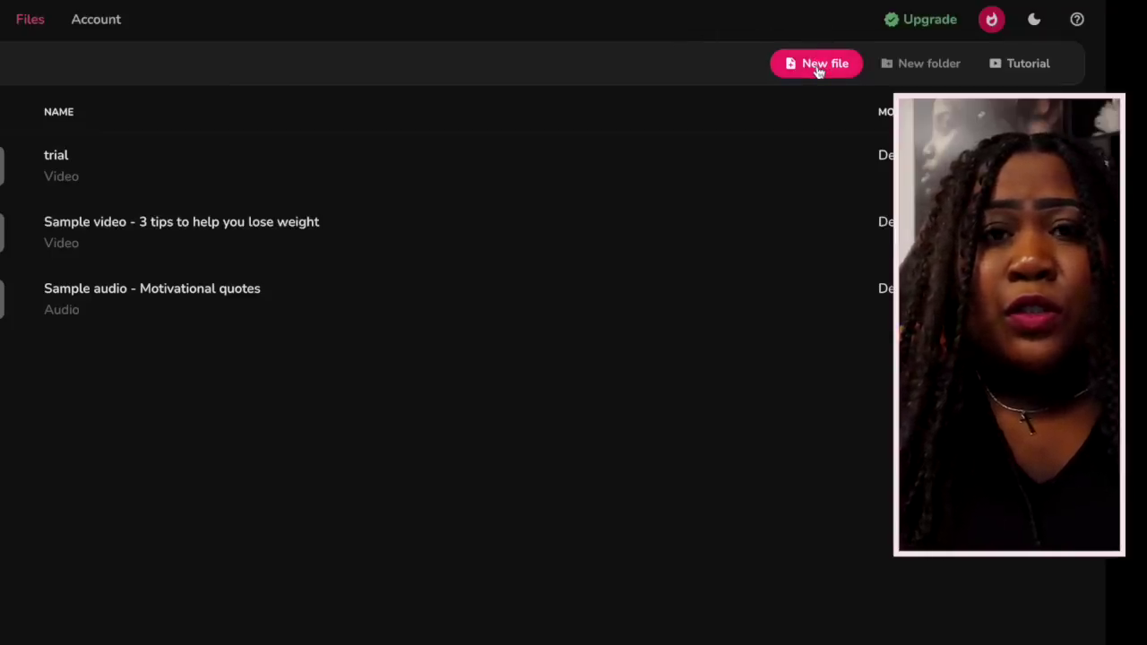
Start a new Video file in English with the United States dialect
{"action": "left_click", "coordinate": [818, 64]}
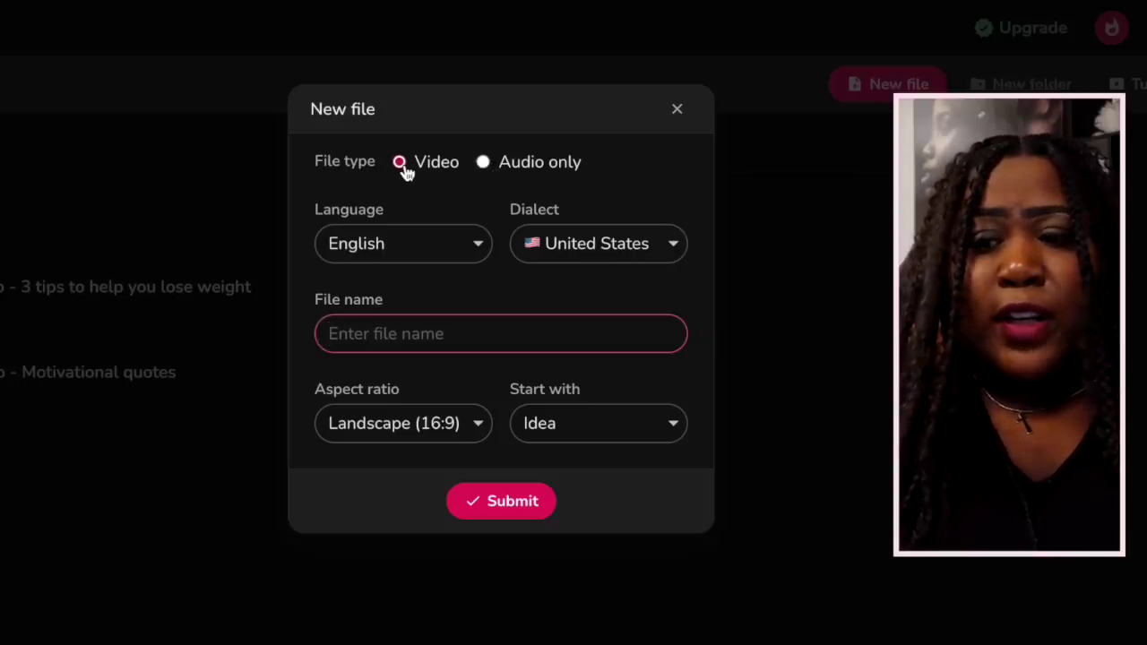
{"action": "left_click", "coordinate": [468, 238]}
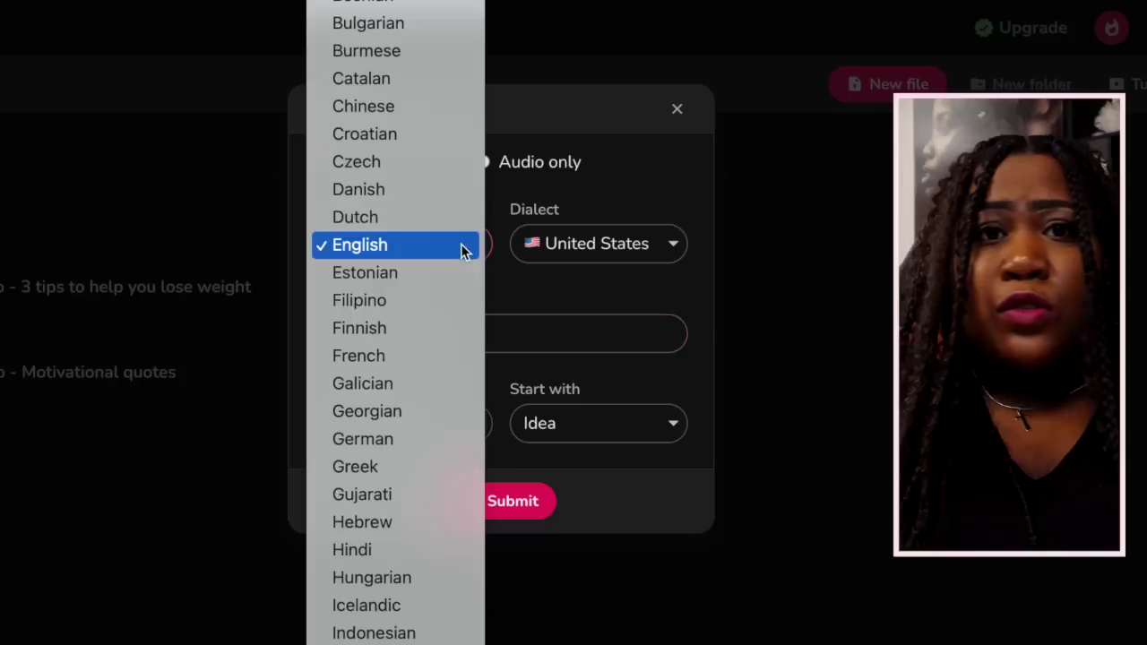
{"action": "left_click", "coordinate": [421, 248]}
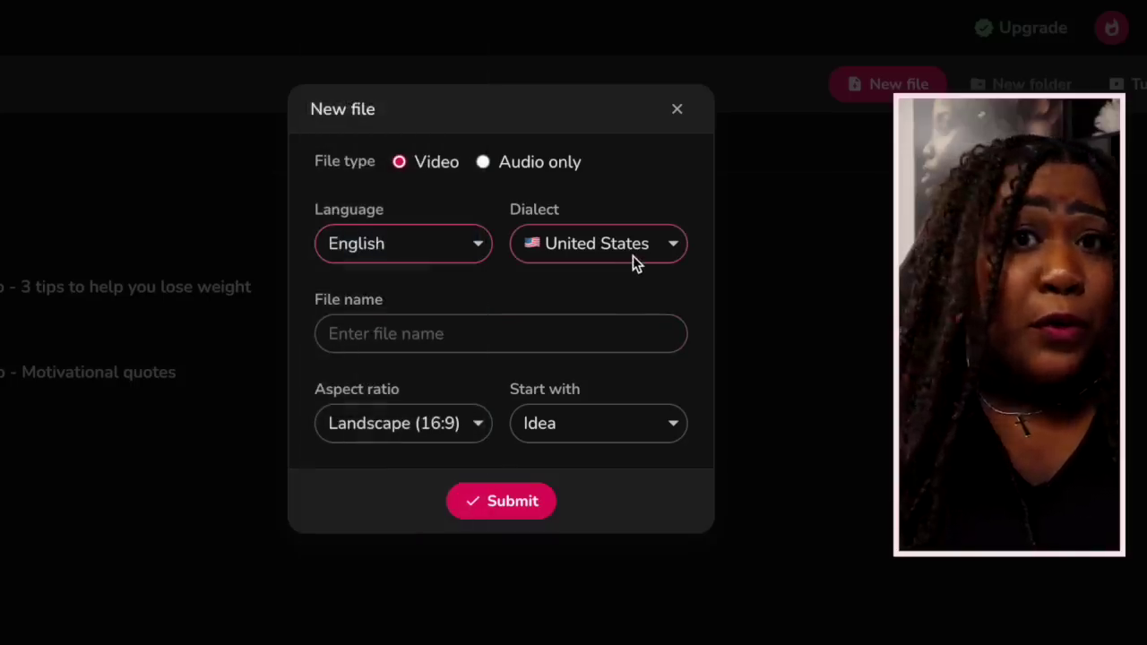
{"action": "left_click", "coordinate": [648, 248]}
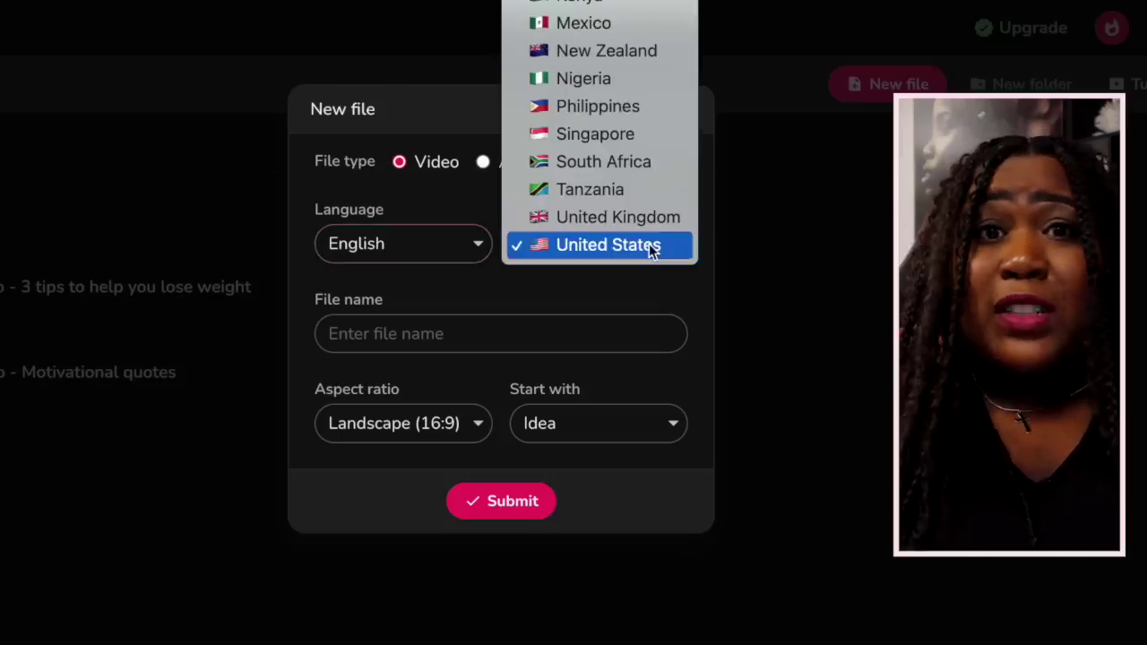
{"action": "left_click", "coordinate": [643, 246]}
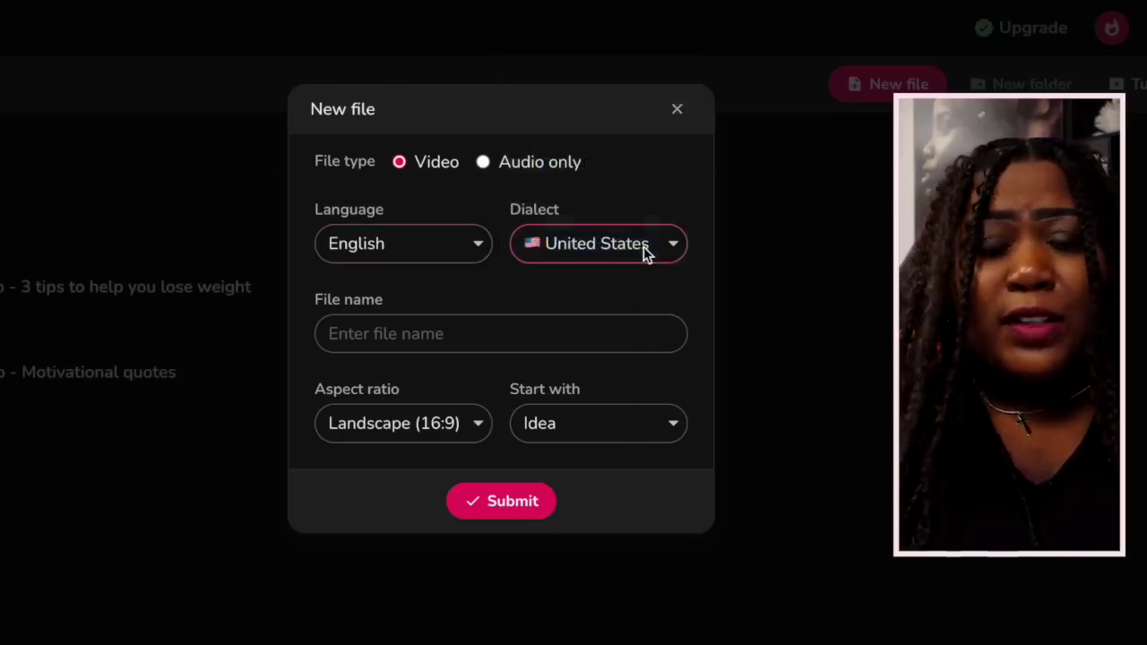
Name the new file 'Paris'
{"action": "left_click", "coordinate": [433, 336]}
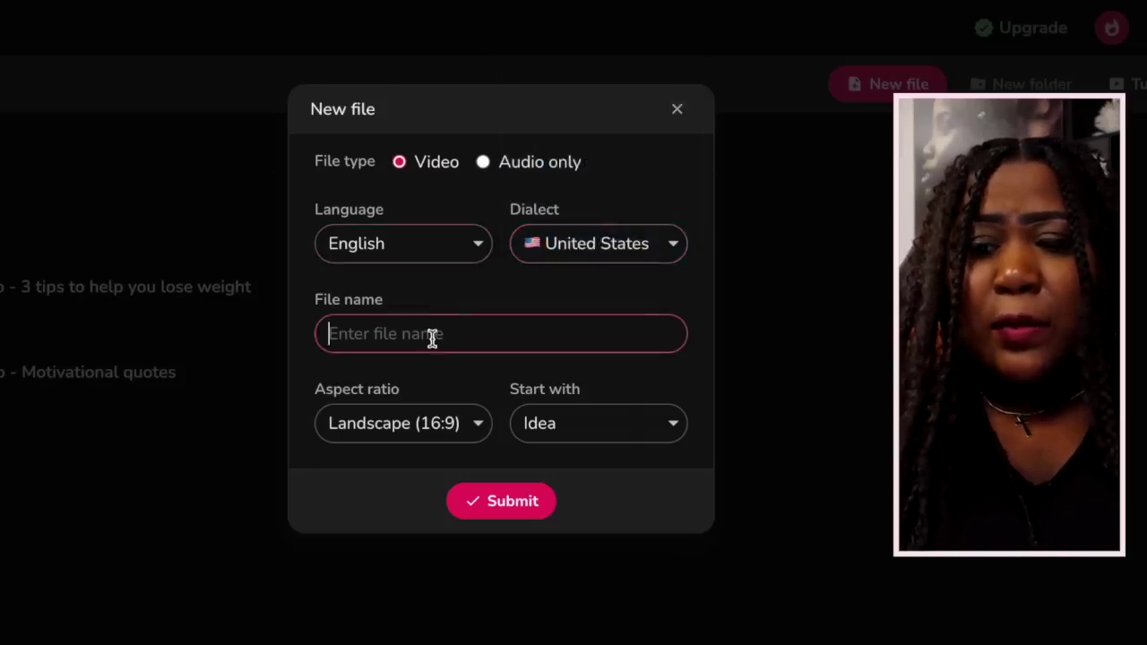
{"action": "type", "text": "Paris"}
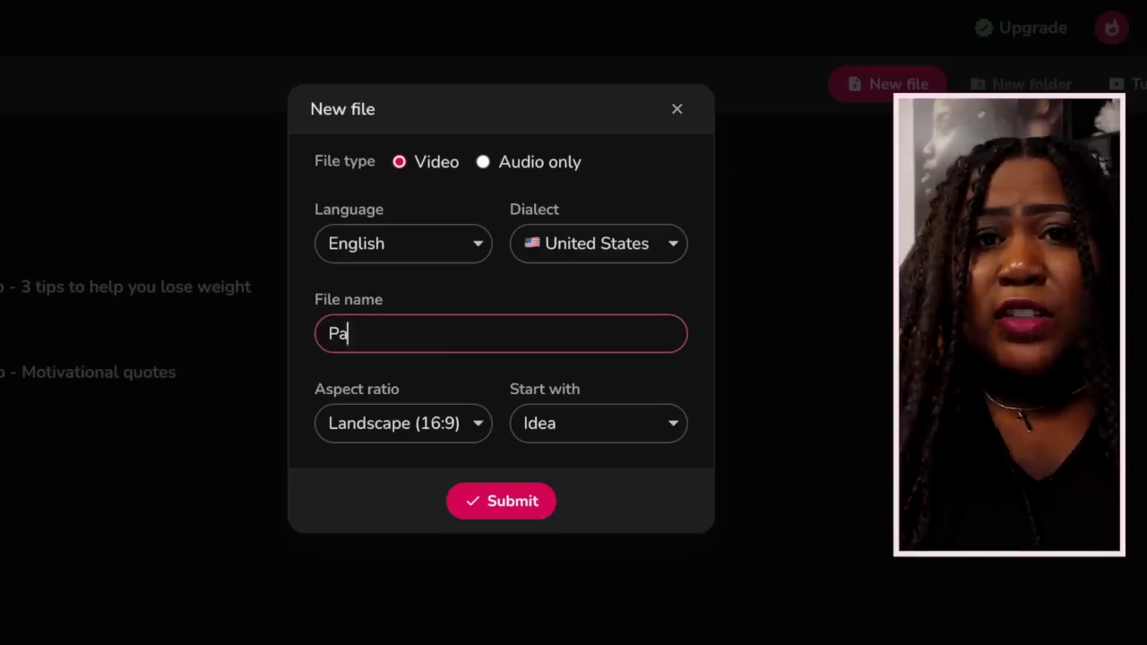
{"action": "left_click", "coordinate": [477, 359]}
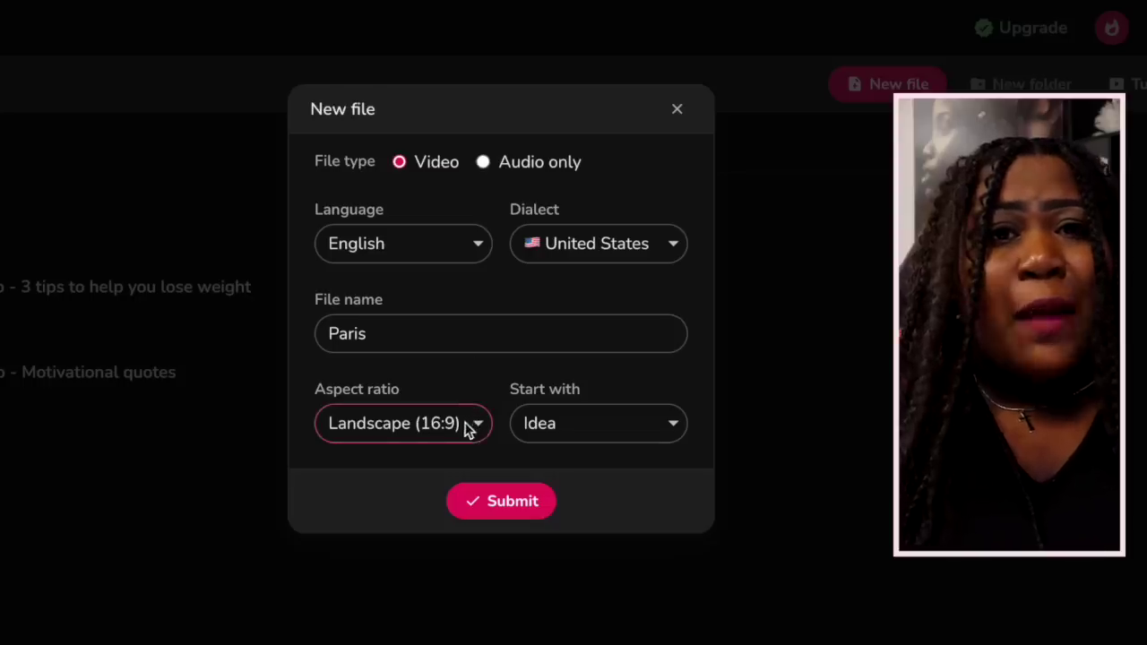
Keep the aspect ratio at Landscape (16:9) after trying Portrait (9:16)
{"action": "left_click", "coordinate": [394, 433]}
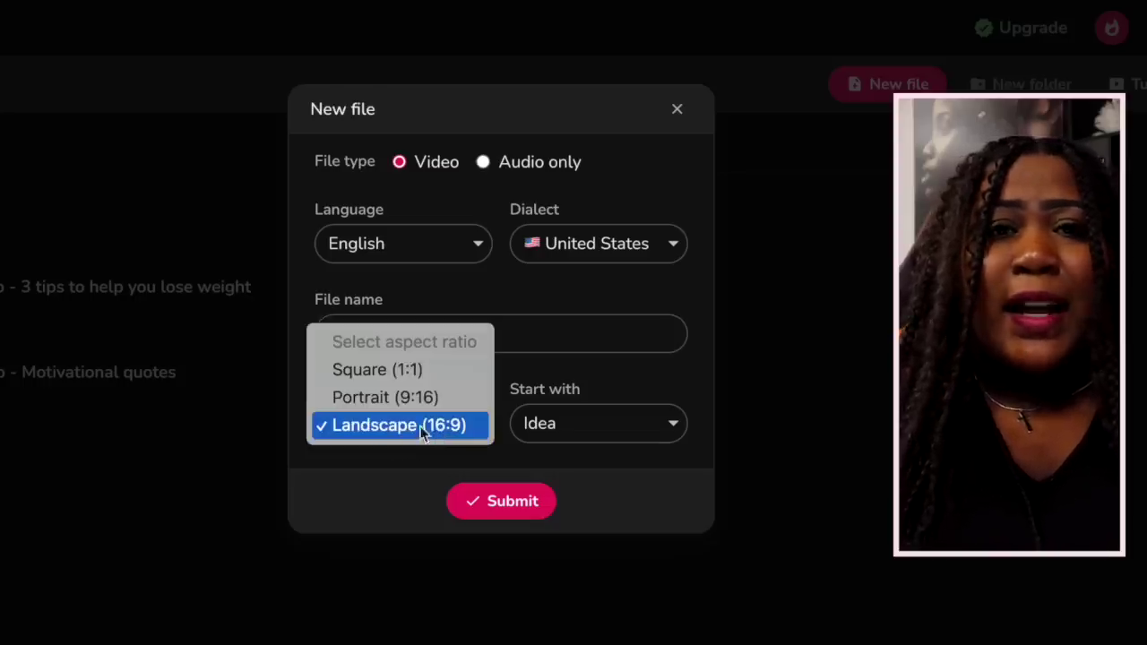
{"action": "left_click", "coordinate": [419, 400]}
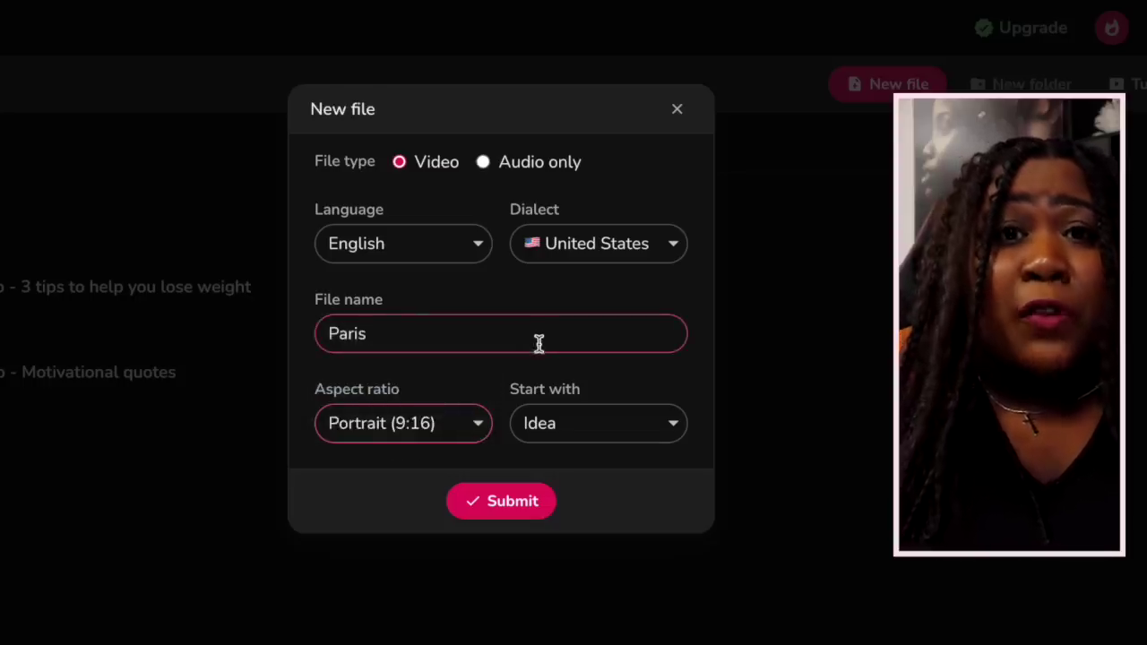
{"action": "left_click", "coordinate": [445, 429]}
{"action": "left_click", "coordinate": [416, 454]}
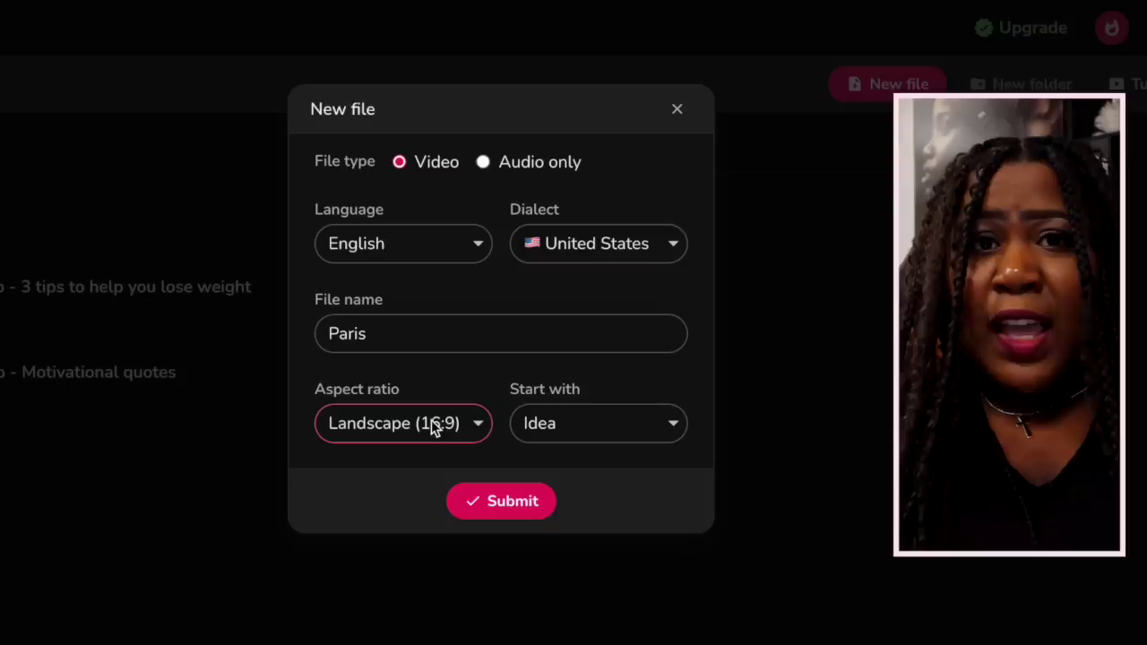
{"action": "left_click", "coordinate": [613, 432]}
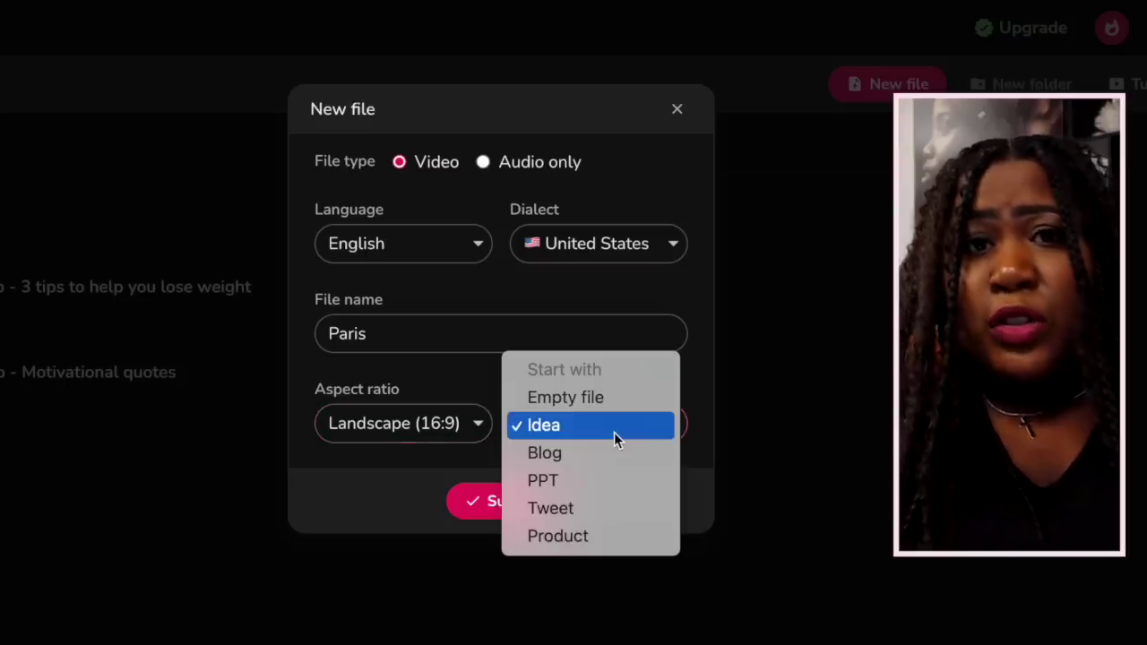